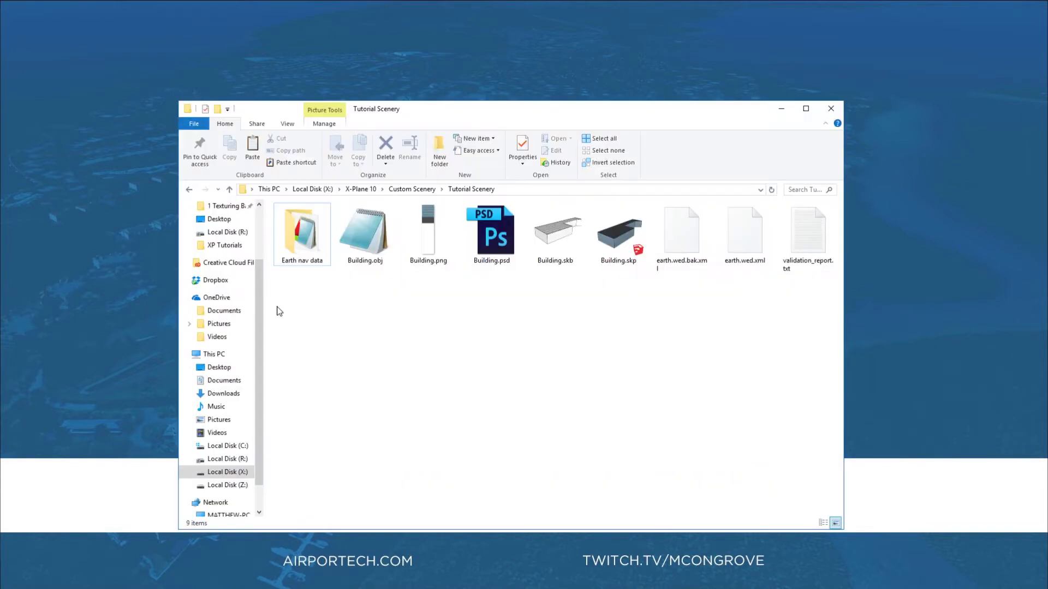
drag(348, 302, 600, 365)
click(308, 242)
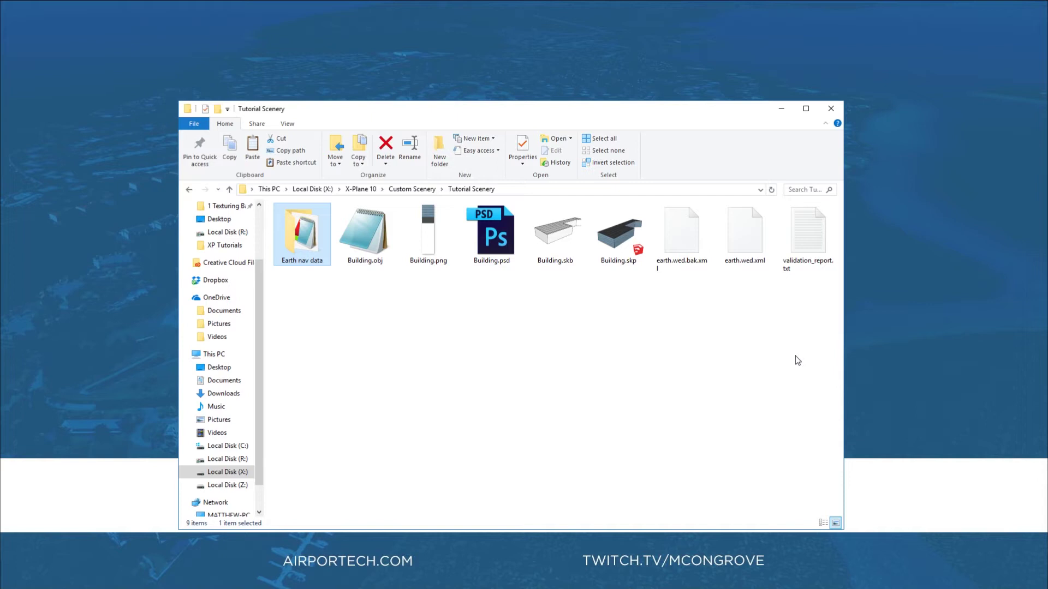
Step: Make a new folder named 'Buildings' and drag the five Building.* files into it
click(440, 149)
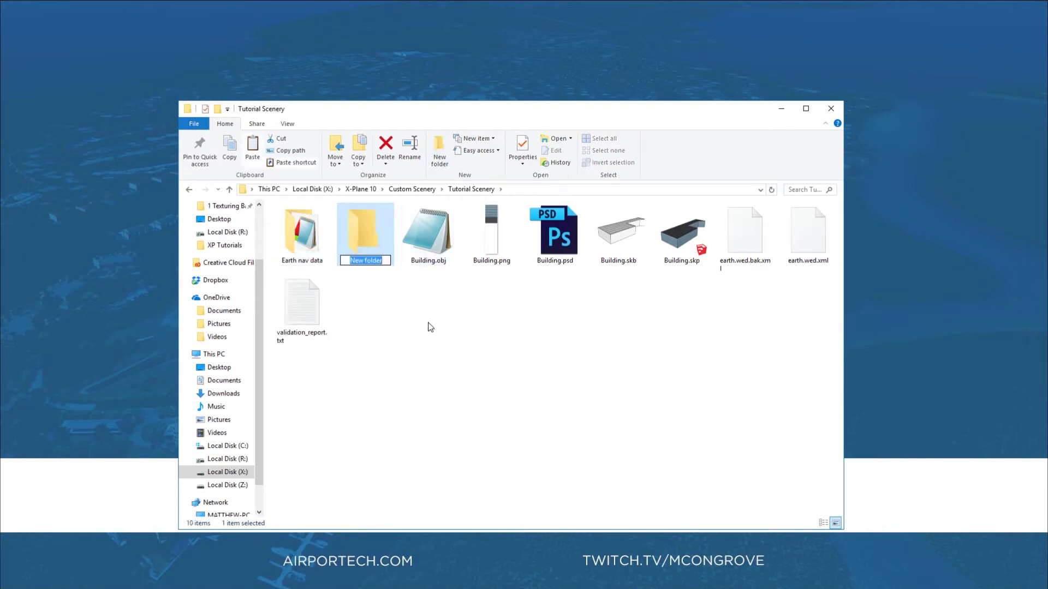
text(Buildings)
click(430, 327)
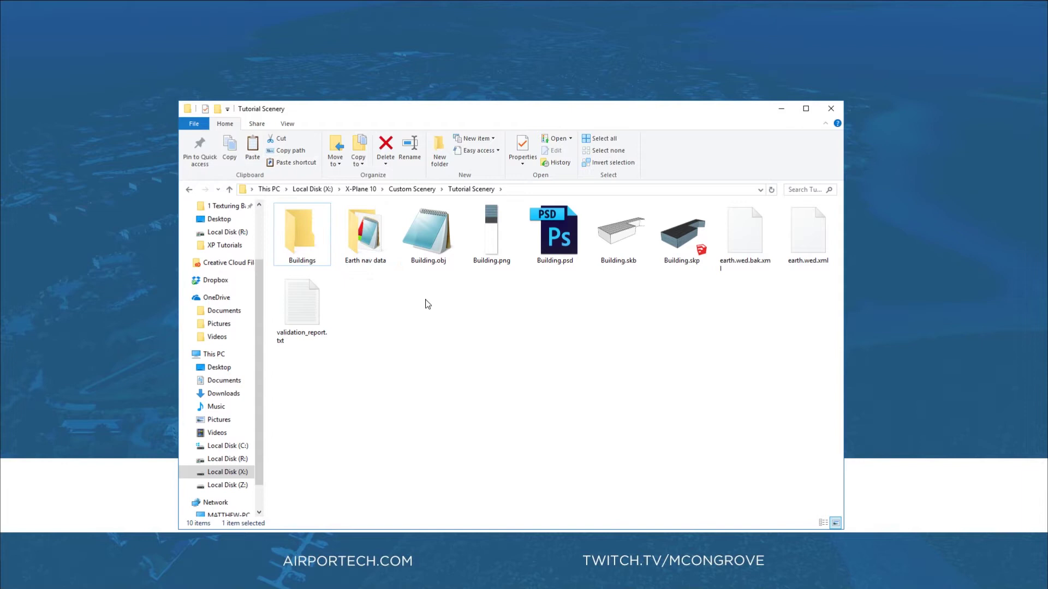
drag(419, 280, 295, 235)
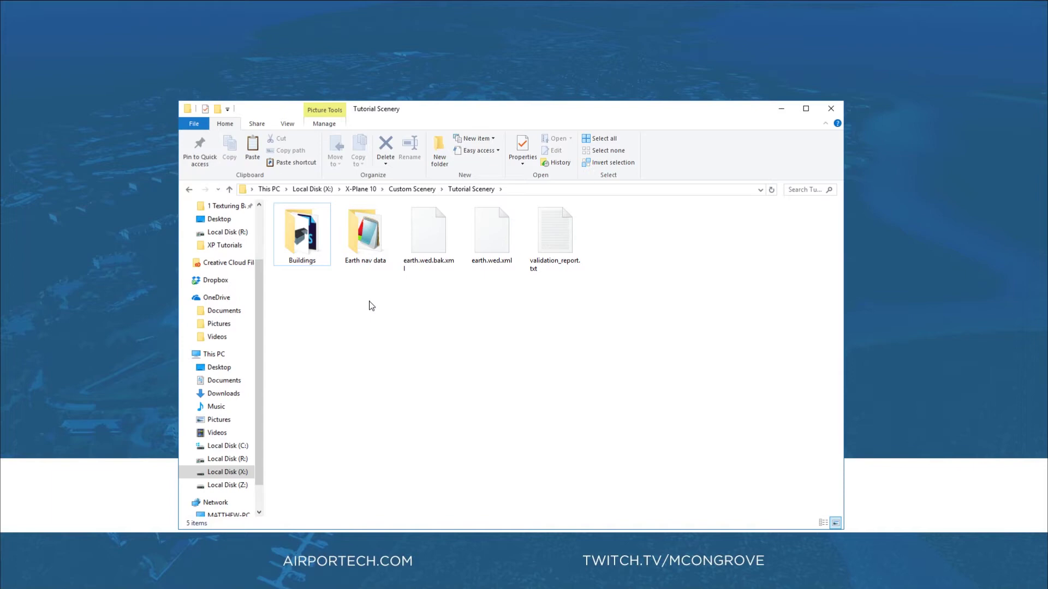
Step: Close File Explorer and open the Tutorial Scenery package in WED to show KTTS
click(831, 108)
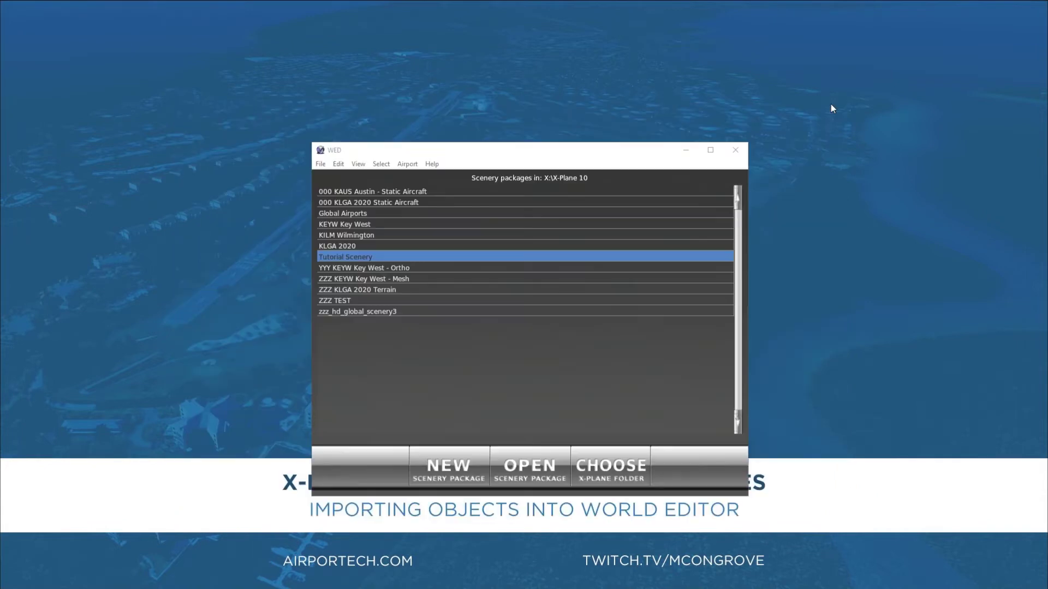
click(548, 466)
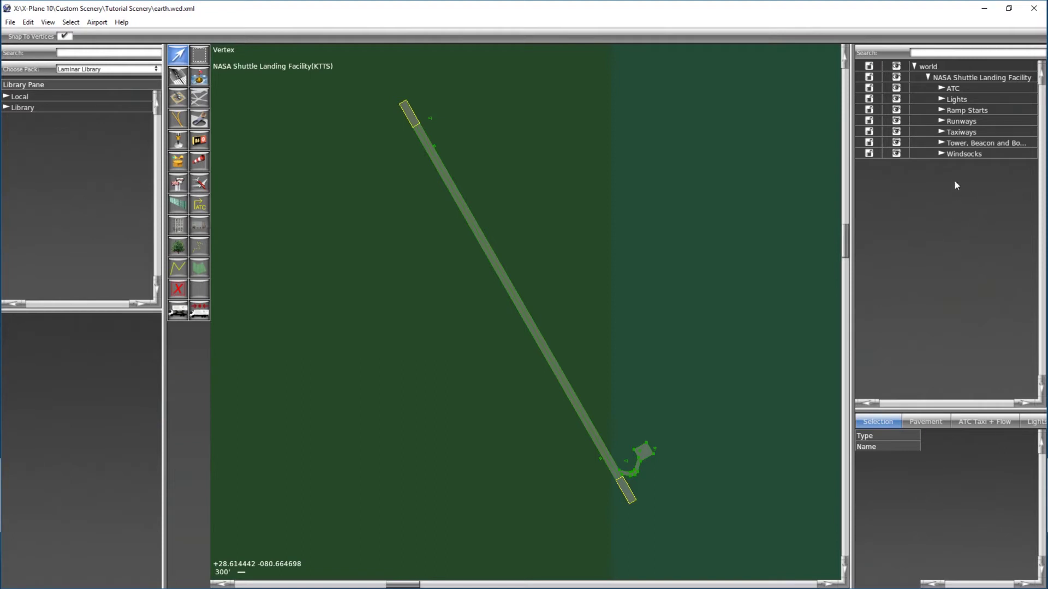
Step: Expand Windsocks, Tower/Beacon, Taxiways and Runways, and show runway 15/33's properties (15019.9 ft, 300 ft, concrete)
click(942, 154)
click(942, 143)
click(941, 132)
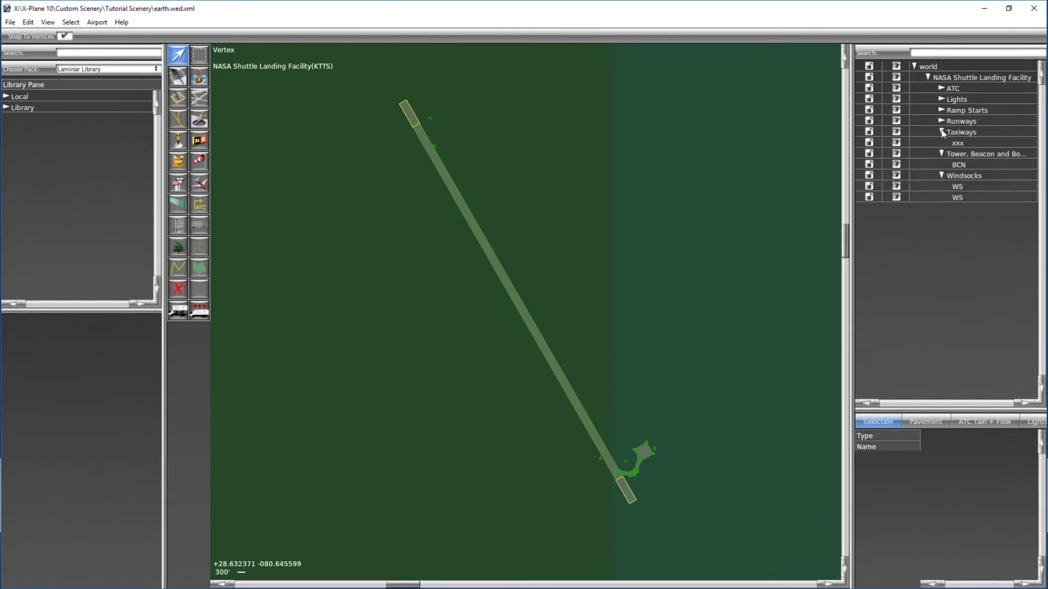
click(942, 121)
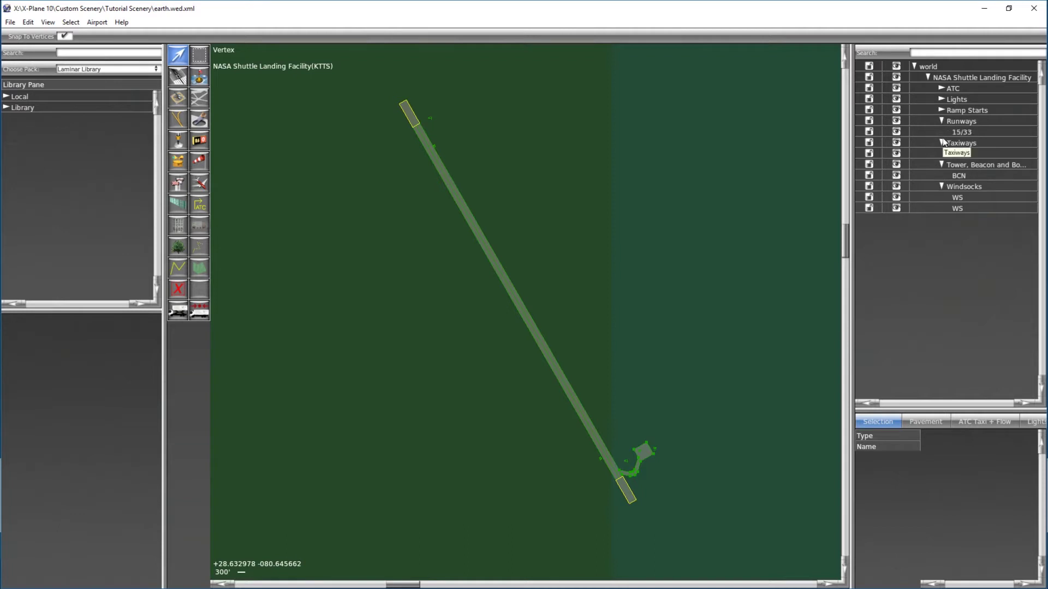
click(956, 134)
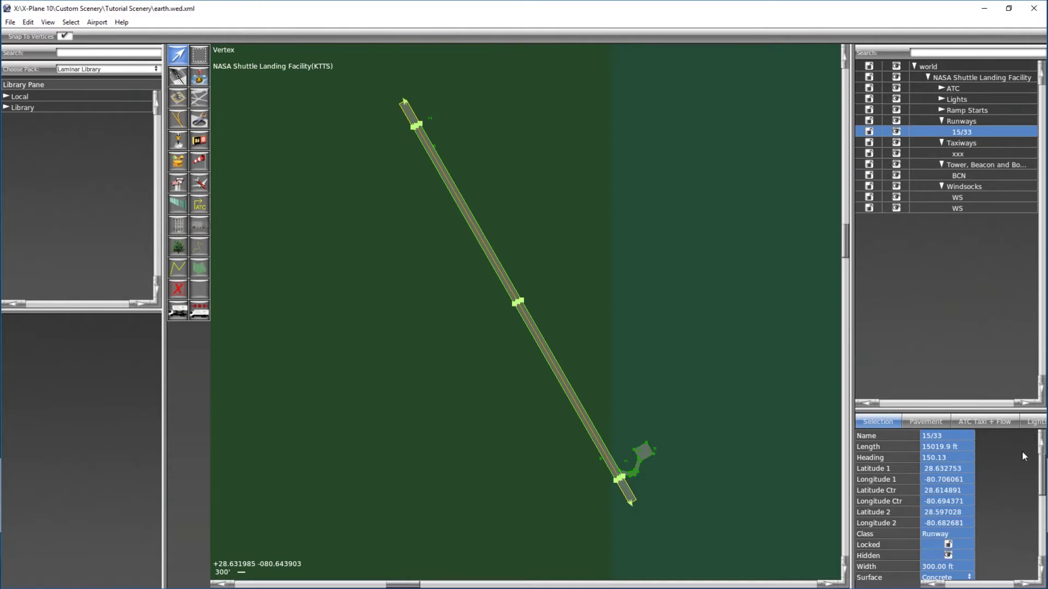
drag(1042, 469, 1044, 534)
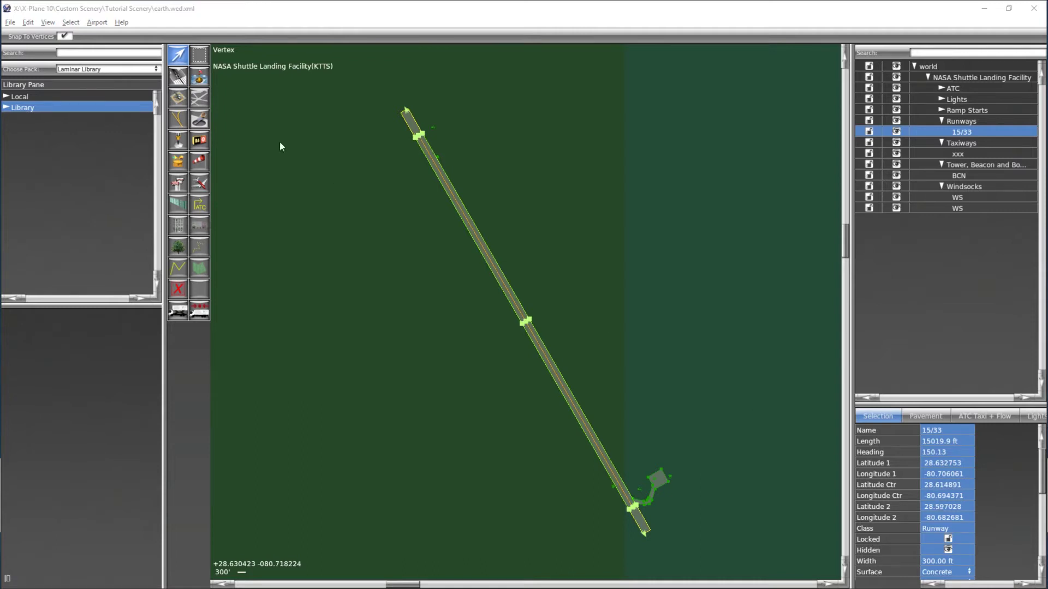
Step: Expand the library tree down to Library > lib > airport > aircraft > airliners
click(6, 108)
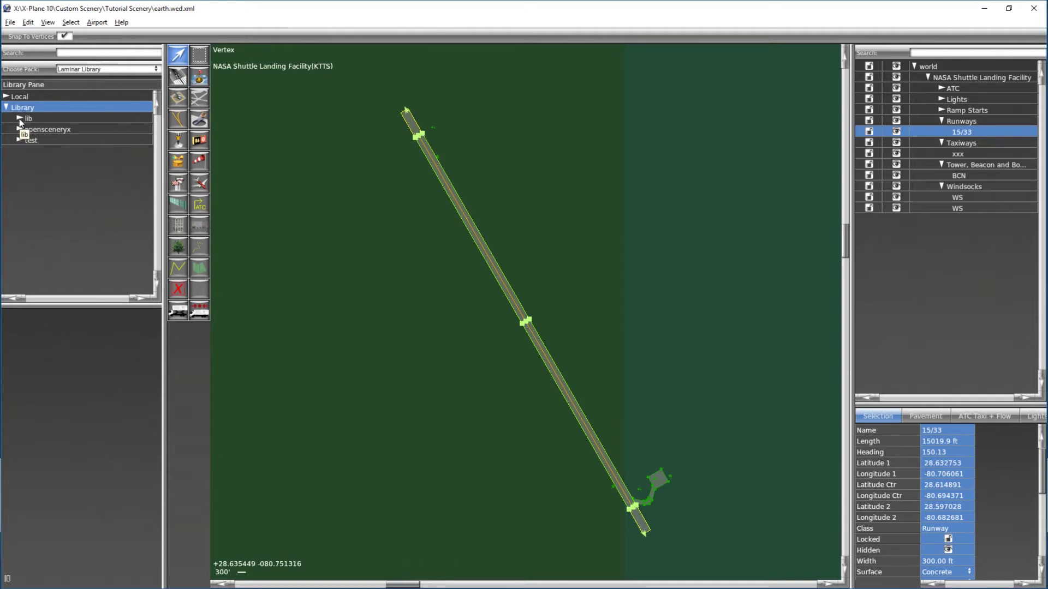
click(20, 119)
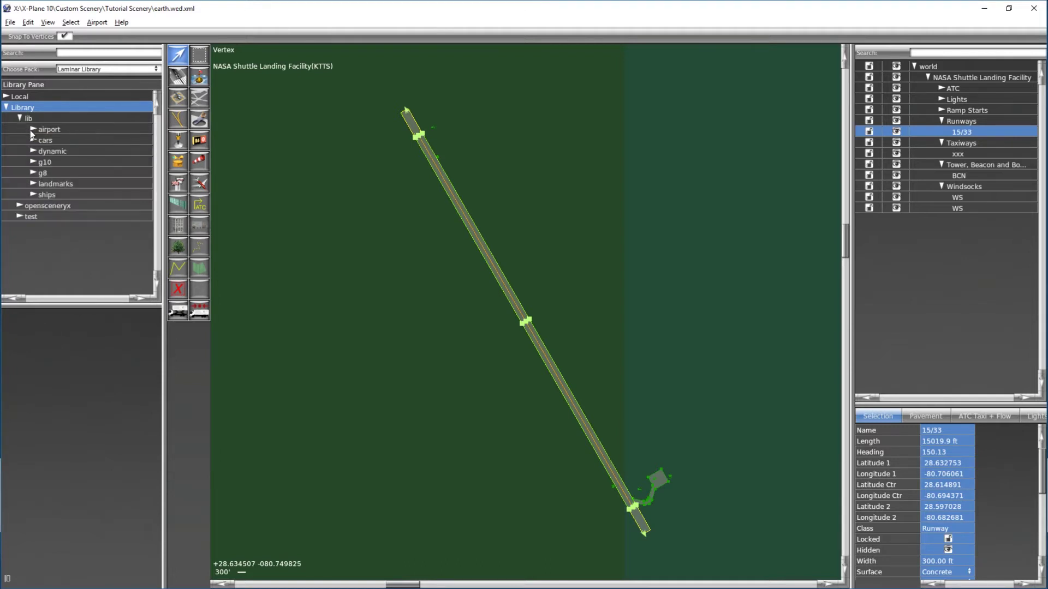
click(33, 129)
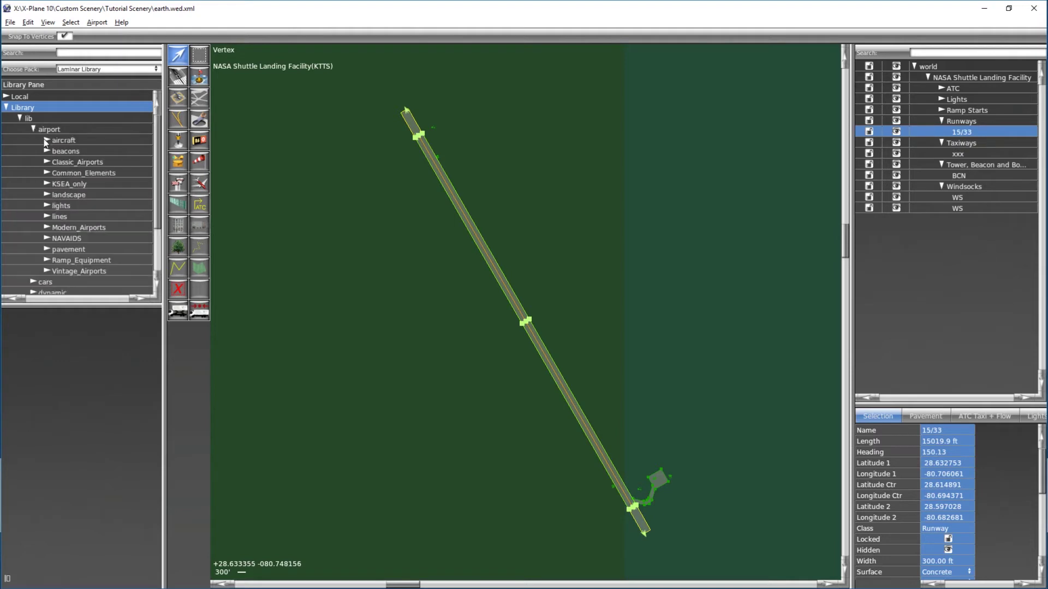
click(47, 140)
click(60, 151)
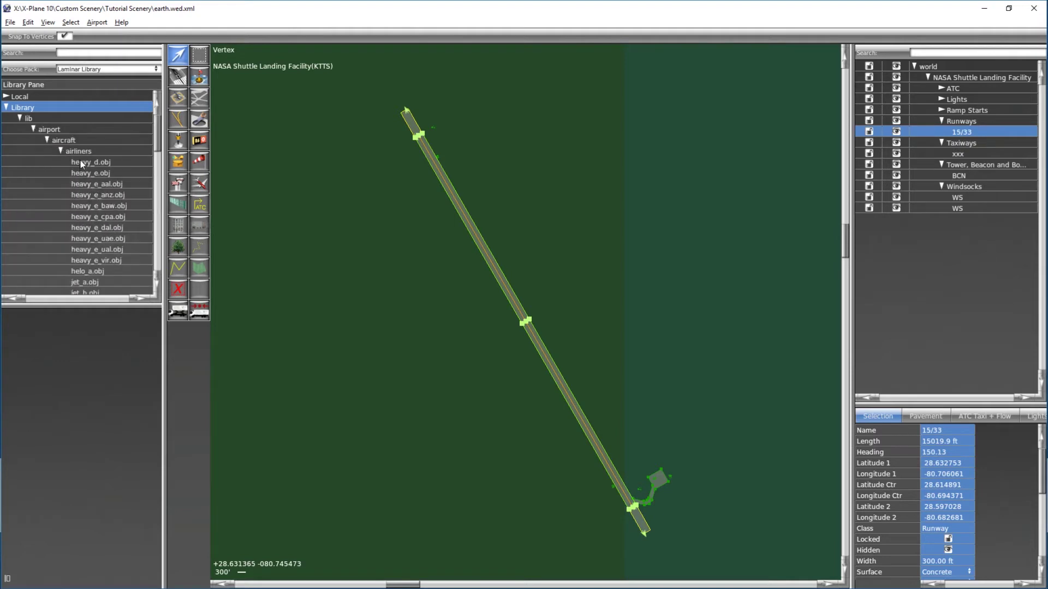
Step: Preview heavy_d.obj and rotate the airliner model to a higher, turned angle
click(82, 163)
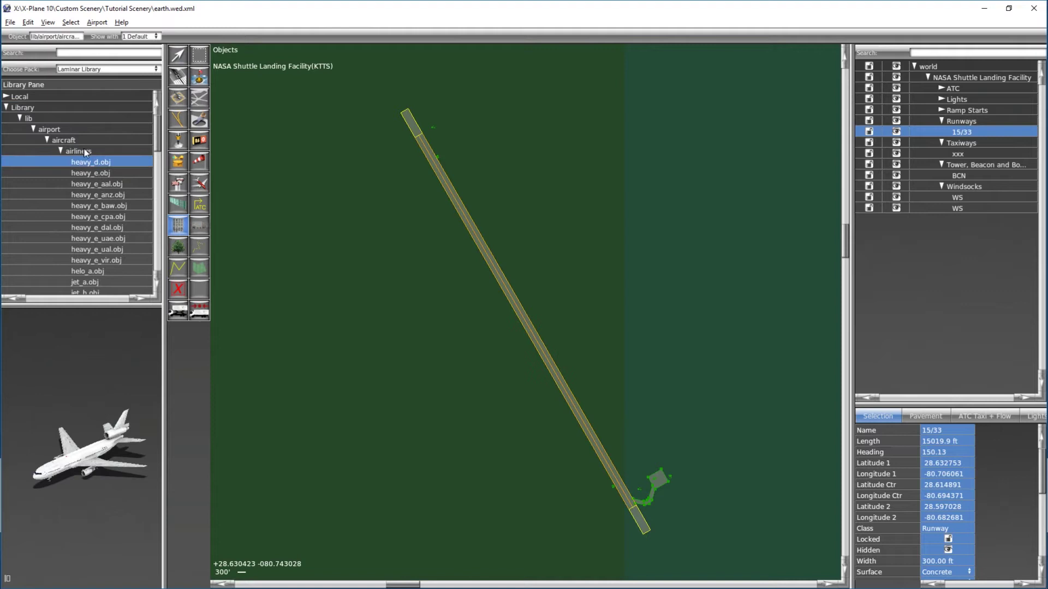
drag(81, 480, 85, 476)
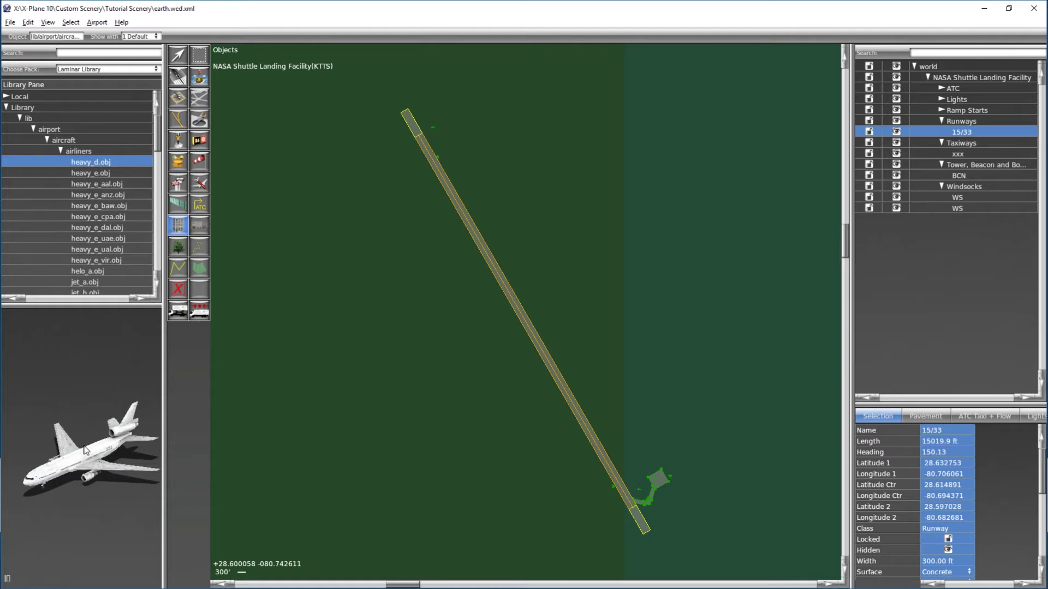
drag(84, 446, 180, 442)
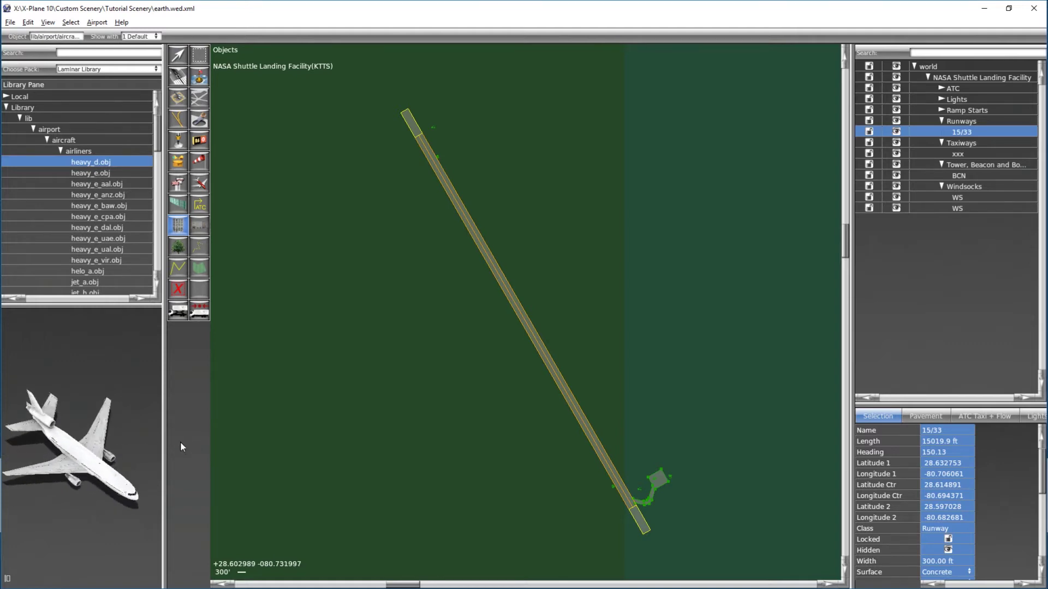
Step: Collapse Library, expand Local > Buildings, and preview Building.obj, turning its 3D view around
click(7, 108)
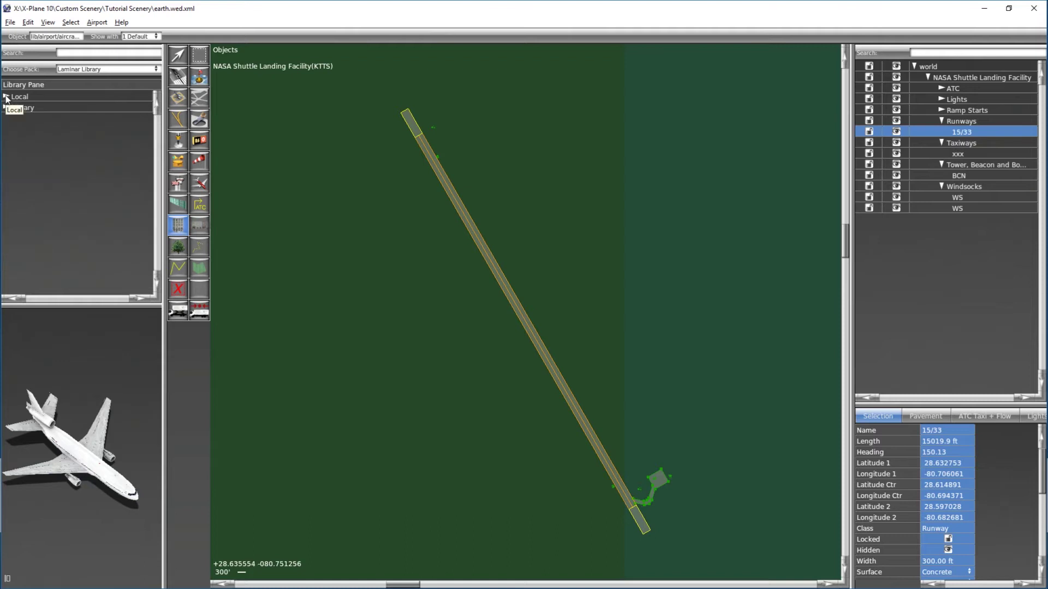
click(7, 97)
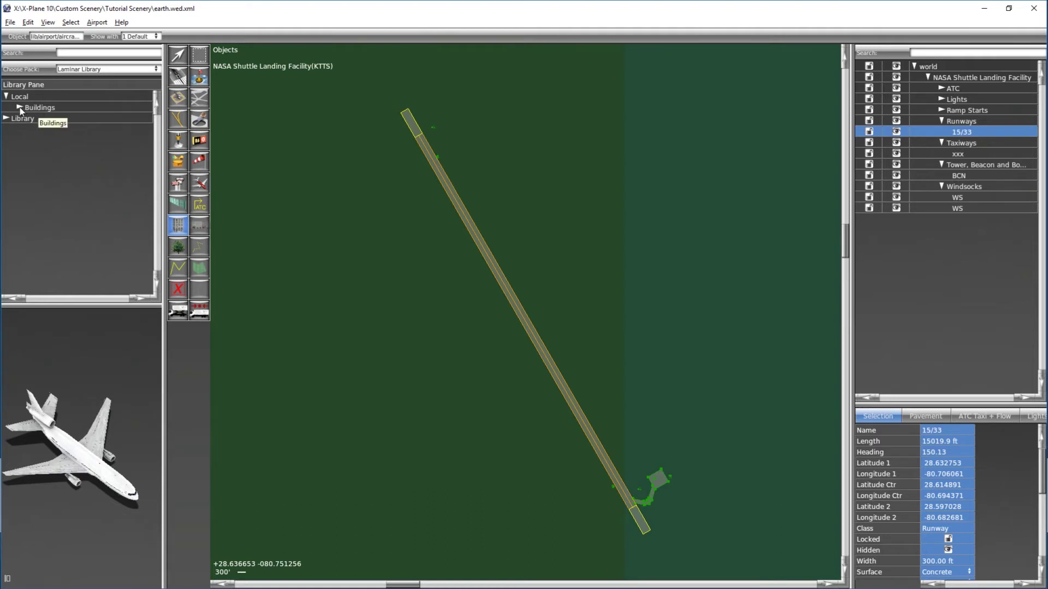
click(19, 108)
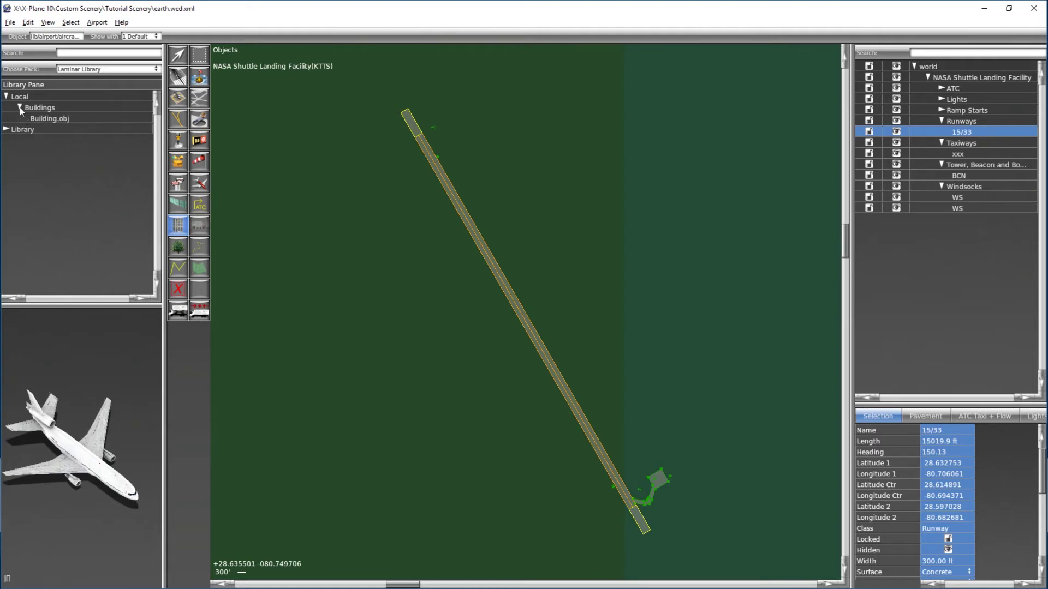
click(54, 120)
drag(83, 437, 269, 404)
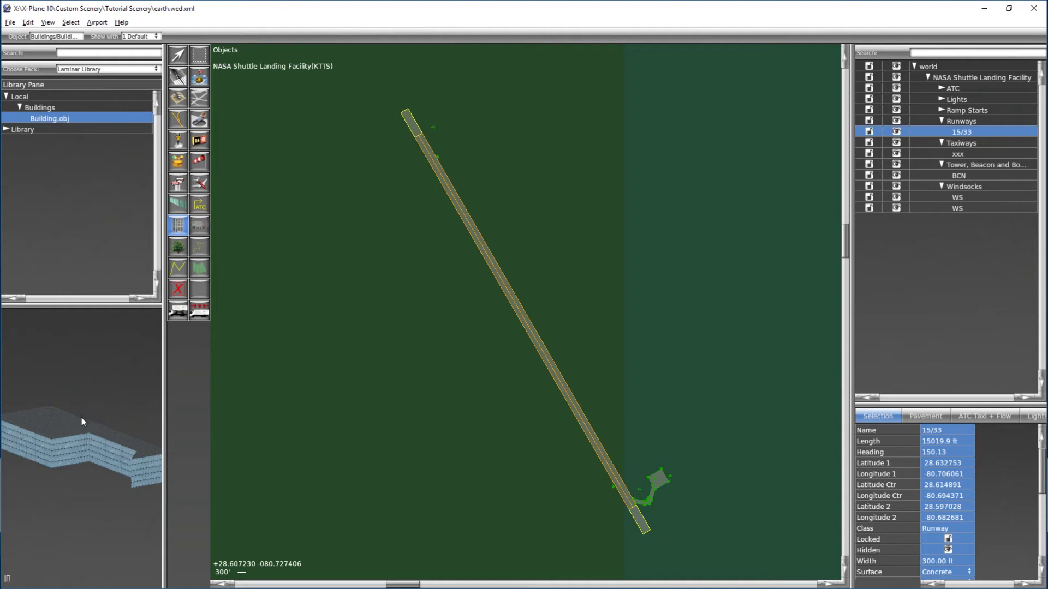
Step: Place Building.obj beside the apron, move it down with the Vertex tool, and rotate it to heading 240.12
scroll(671, 516, up, 5)
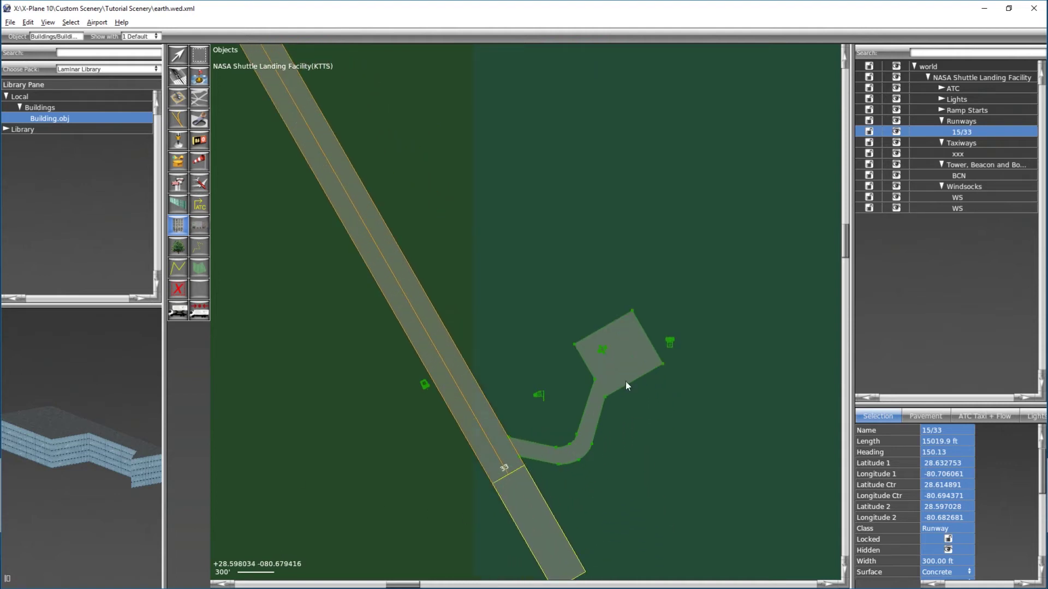
click(608, 277)
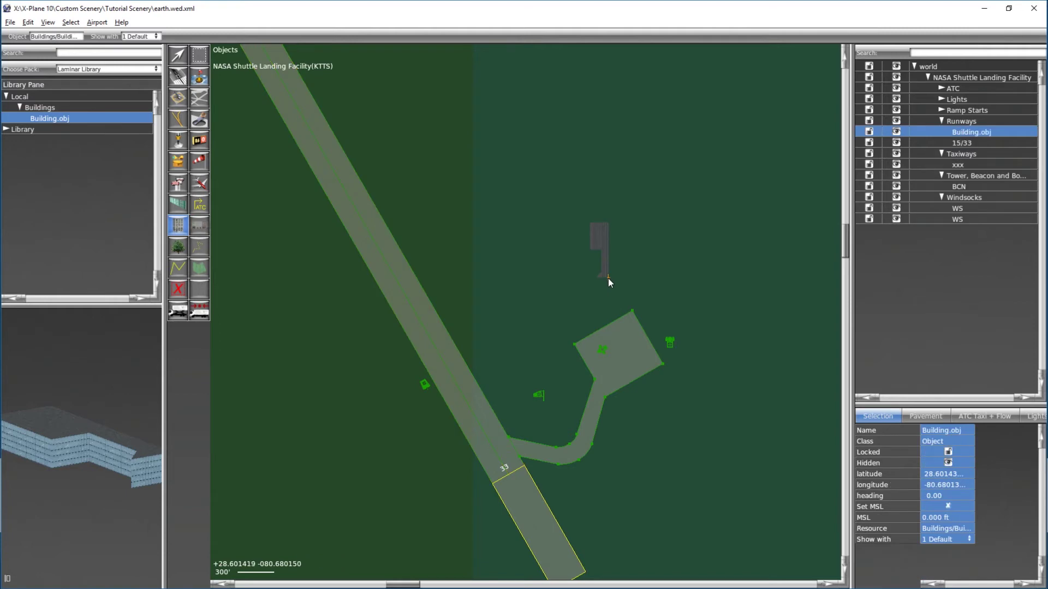
click(180, 58)
scroll(624, 306, up, 3)
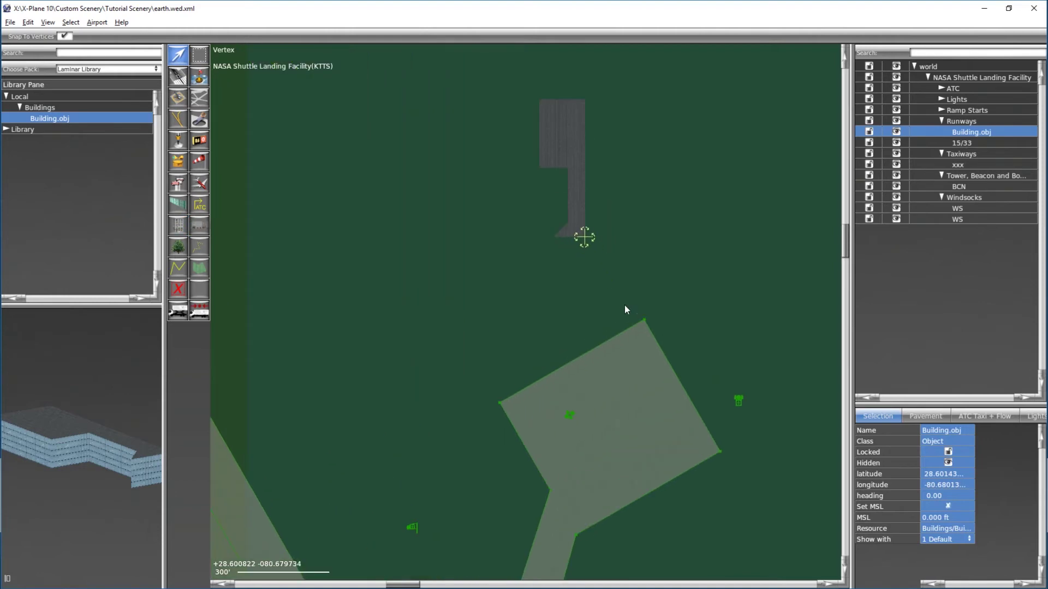
drag(589, 241, 644, 323)
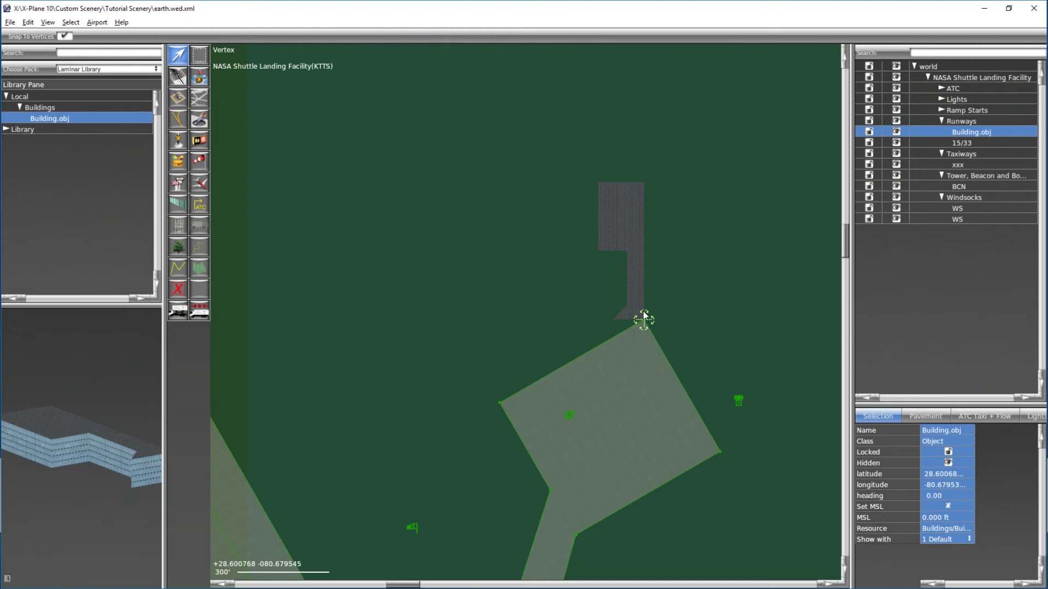
drag(643, 311, 467, 420)
scroll(617, 406, up, 2)
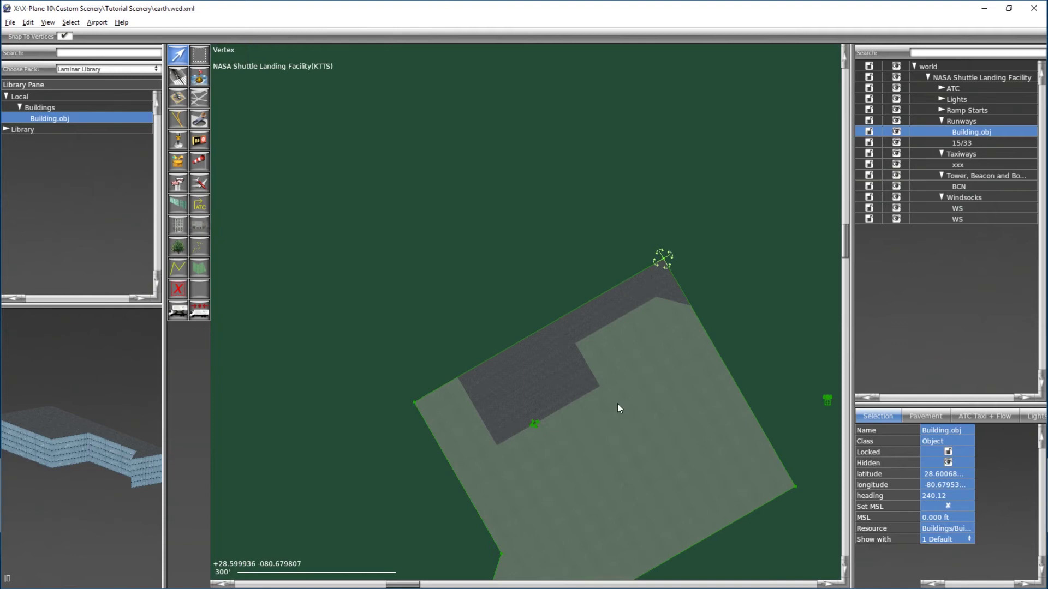
Step: Turn Building.obj to heading 60.07 on the apron edge and move it from Runways to under KTTS
click(660, 262)
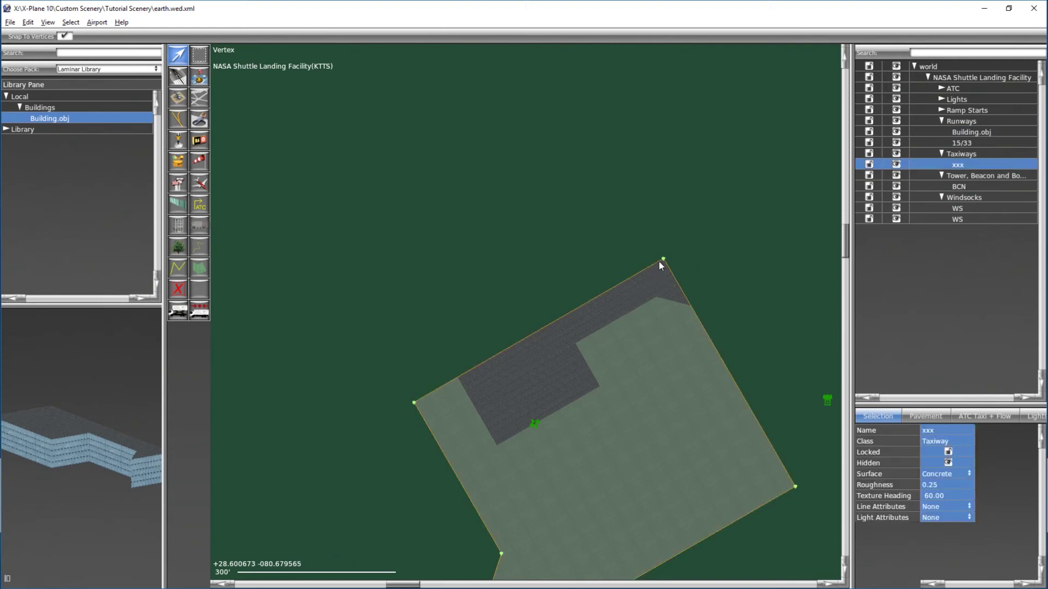
click(957, 131)
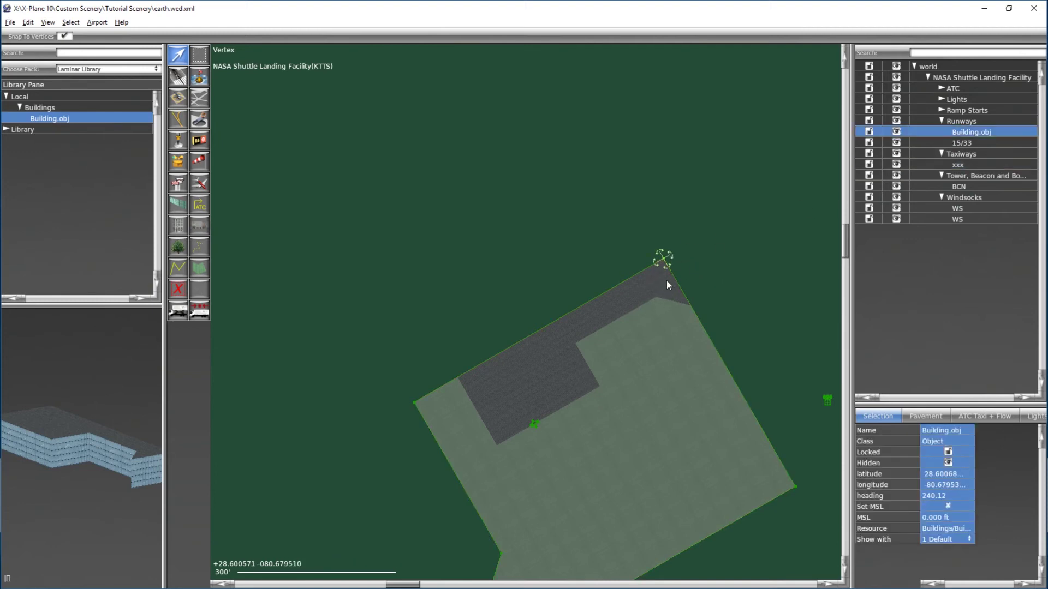
mouse_move(673, 257)
mouse_down()
mouse_move(644, 192)
mouse_move(322, 414)
mouse_move(337, 447)
mouse_up()
drag(648, 269, 440, 384)
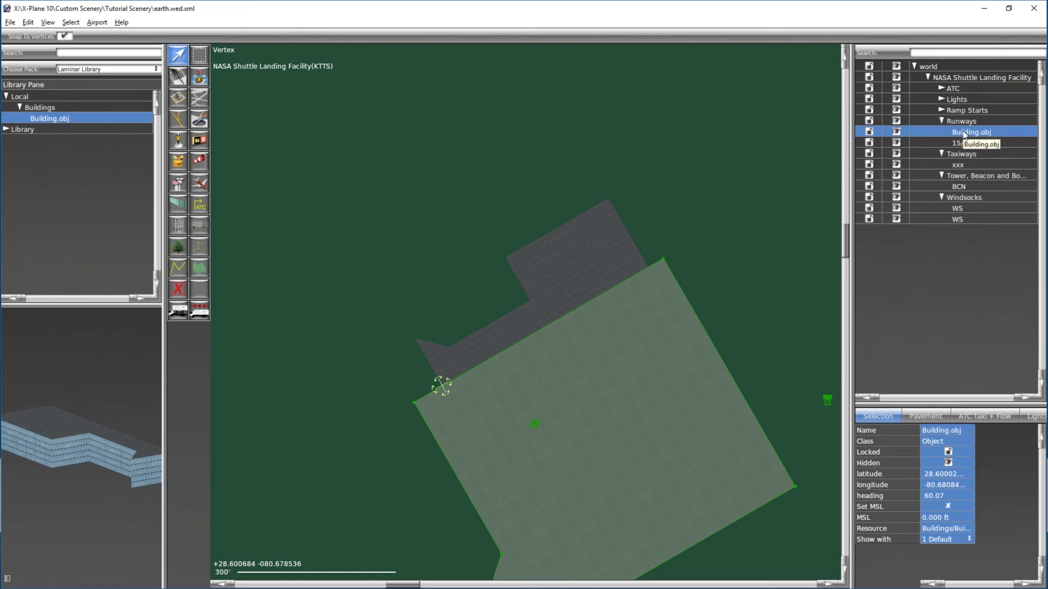
drag(964, 134, 964, 90)
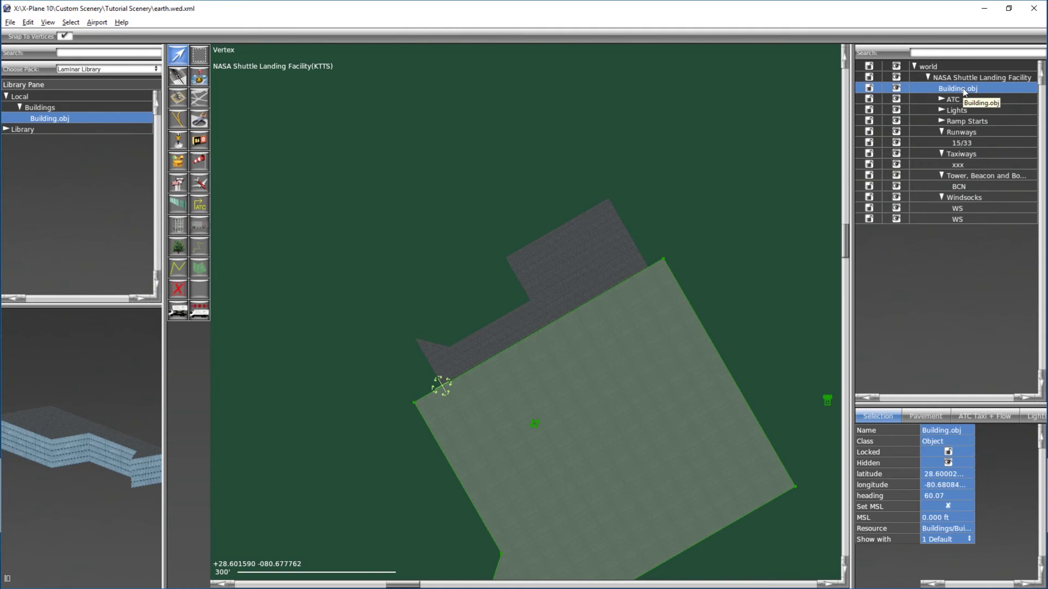
Step: Wrap Building.obj in one new group, removing the extra nested Group 2 and Group 3
key(ctrl+g)
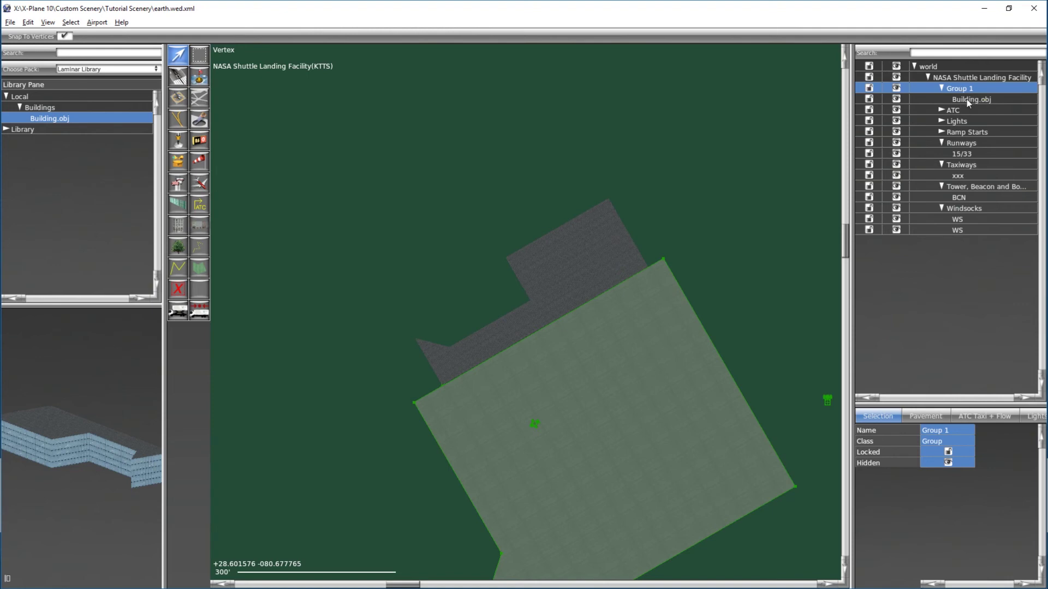
click(967, 102)
key(ctrl+g)
click(977, 112)
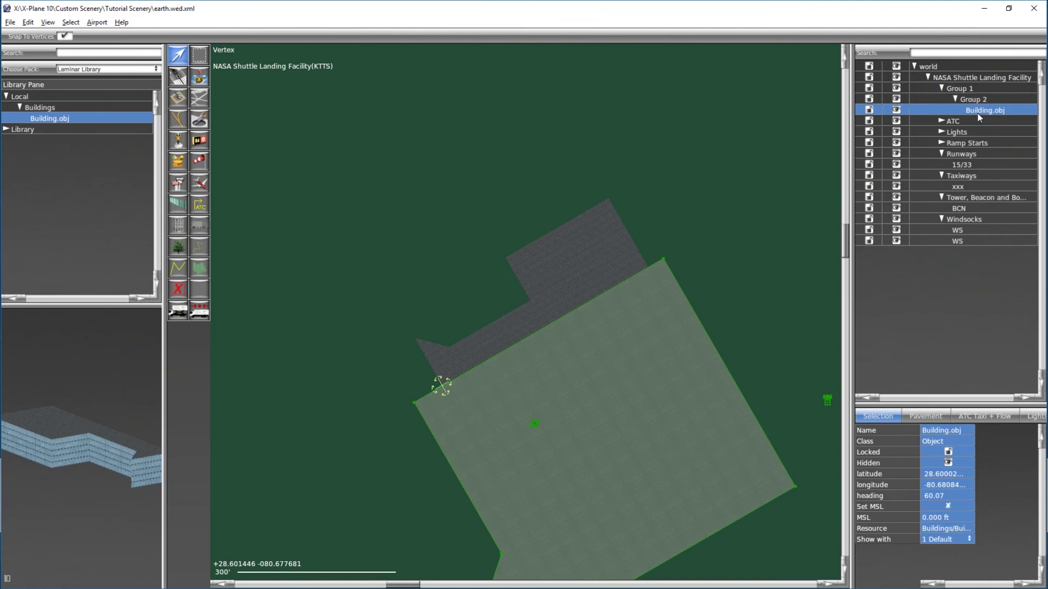
key(ctrl+g)
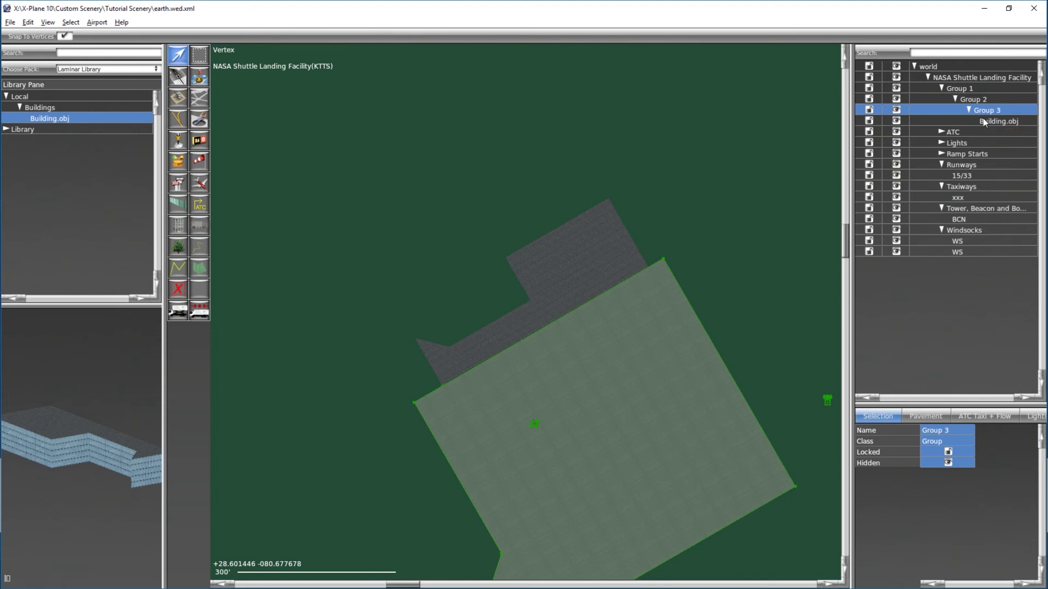
key(ctrl+shift+g)
click(972, 99)
key(ctrl+shift+g)
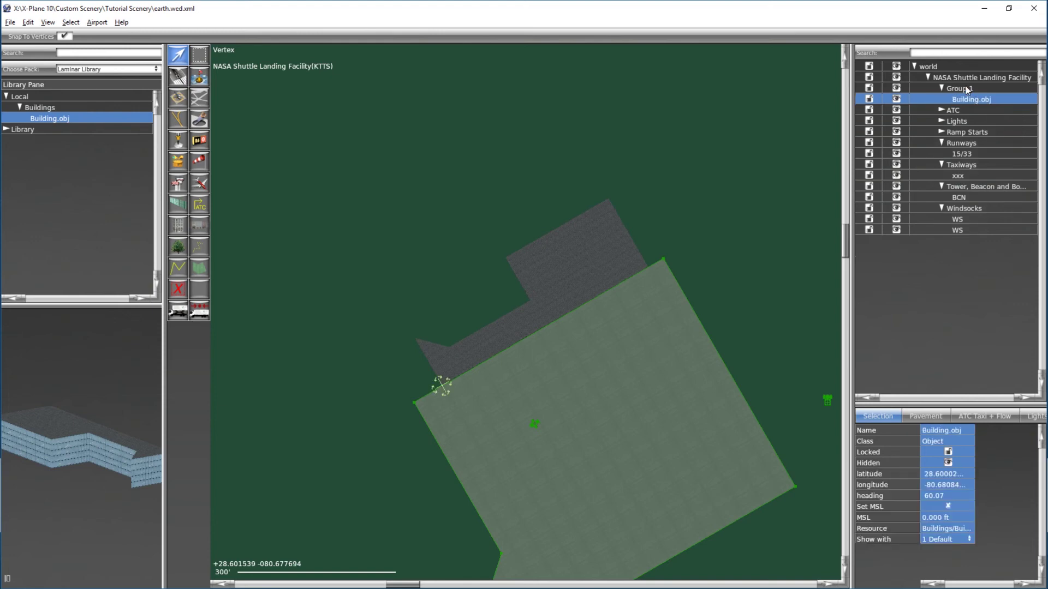
Step: Rename Group 1 to 'Buildings' and narrow the editor window to reveal the desktop
double_click(966, 88)
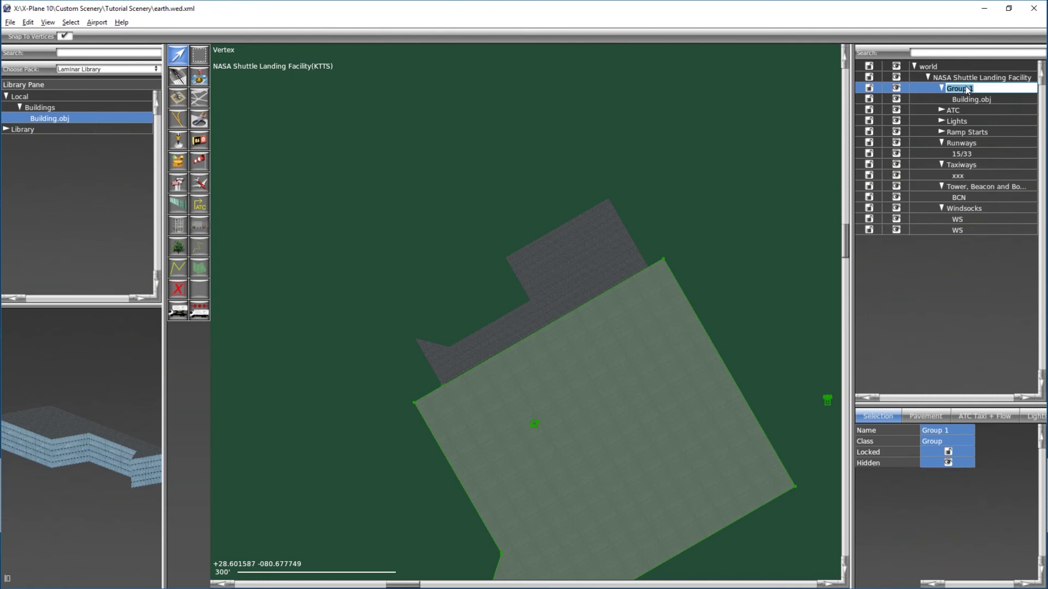
text(Buildings)
key(Return)
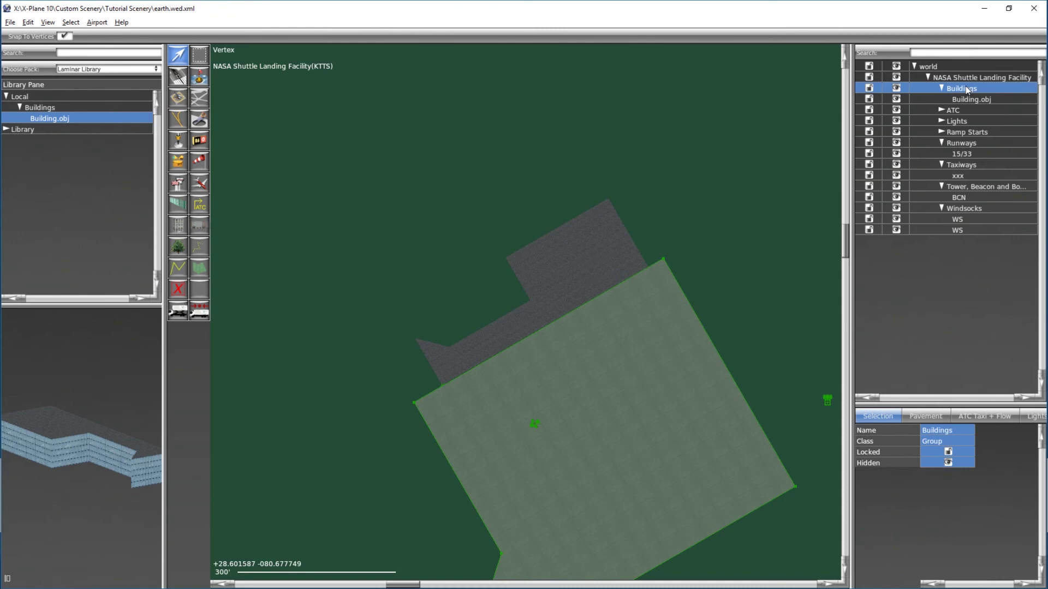
click(964, 99)
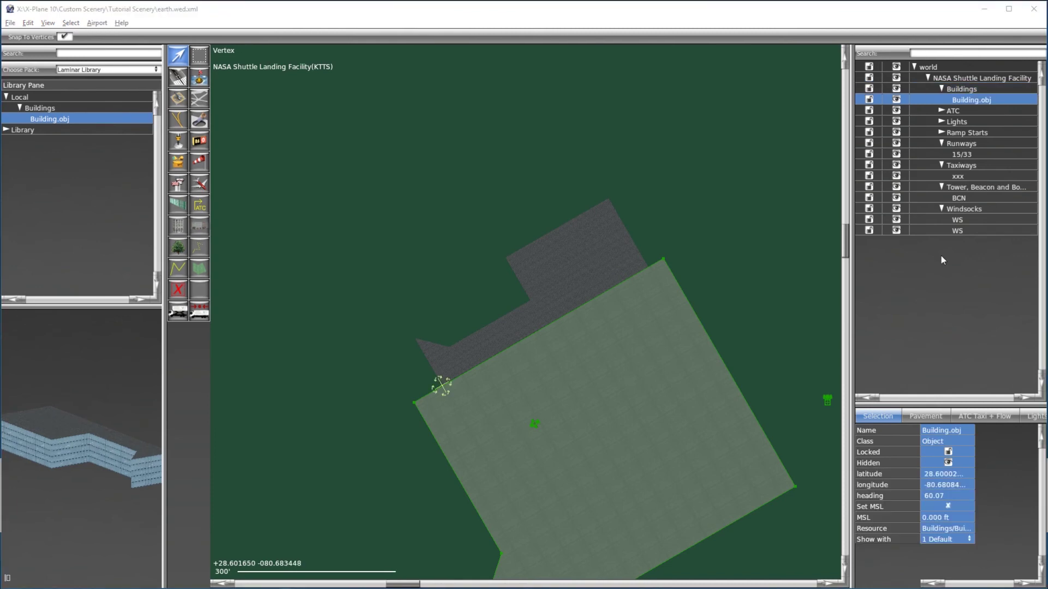
drag(3, 167, 383, 164)
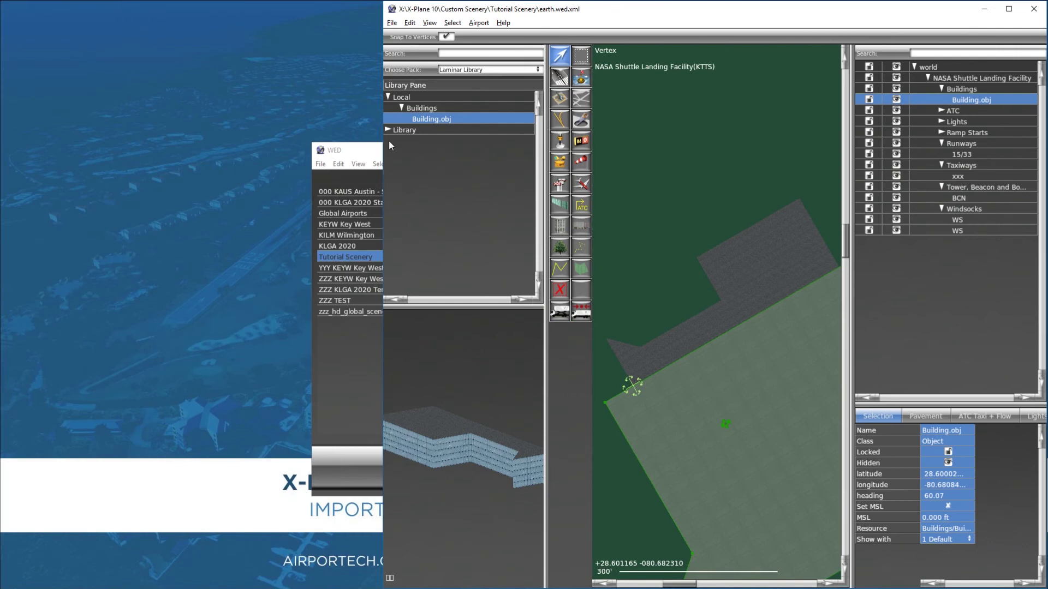
Step: Save the project with File > Save, then run File > Export Scenery Pack
click(393, 25)
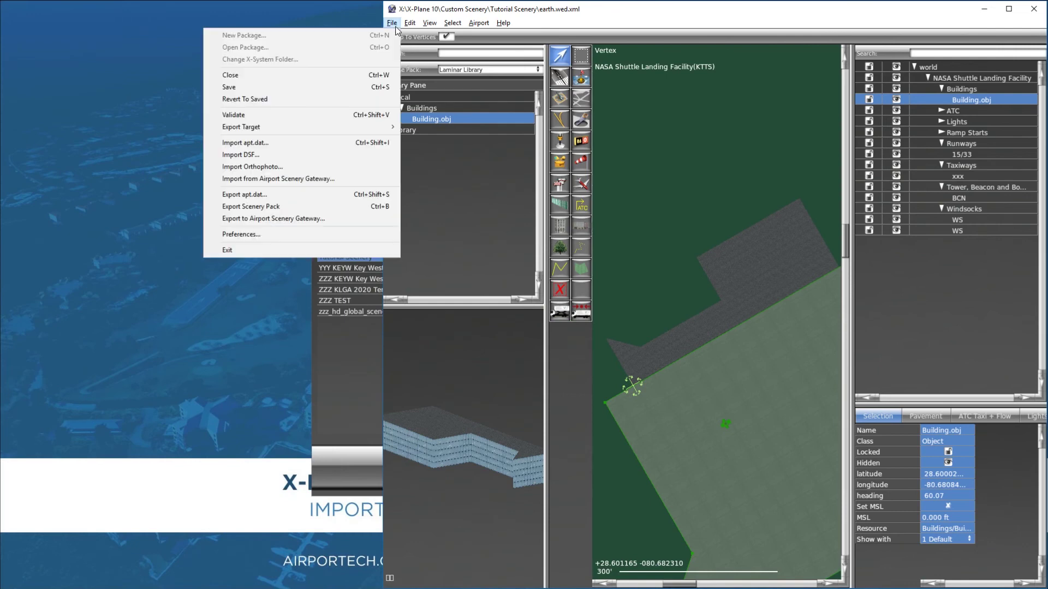
click(366, 89)
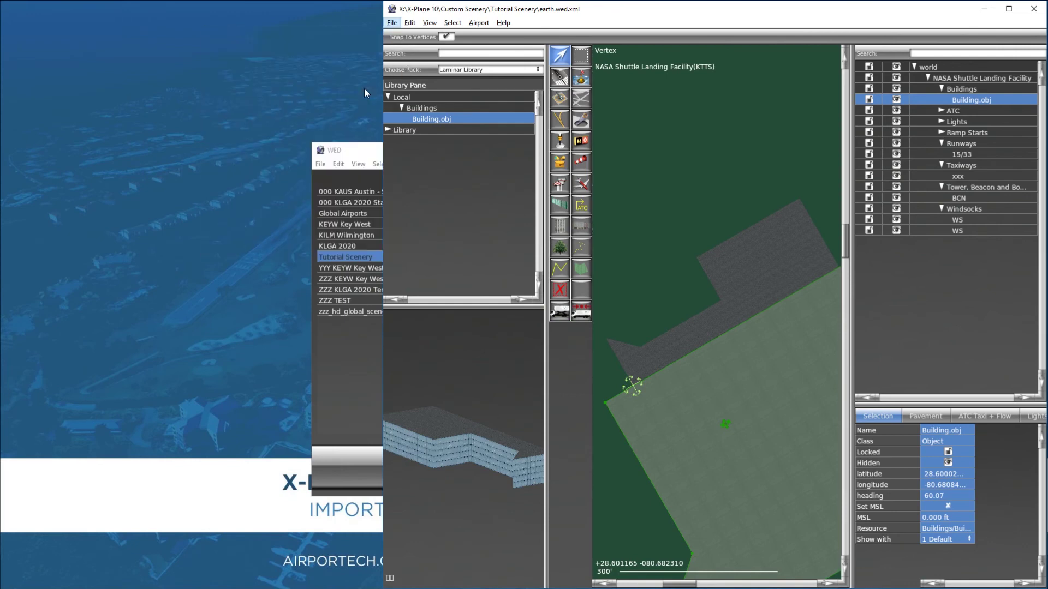
click(392, 23)
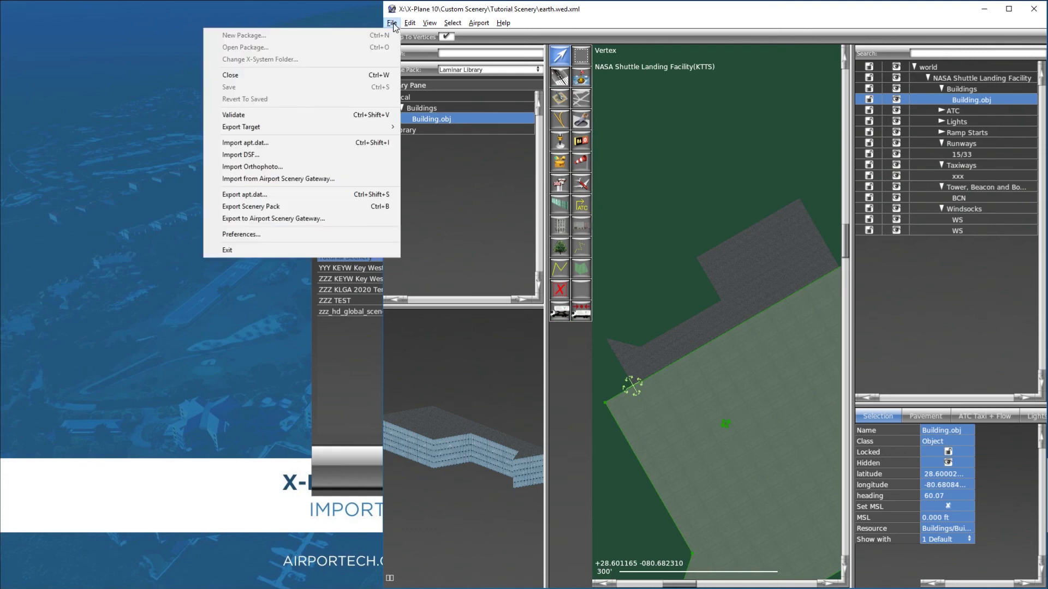
click(339, 211)
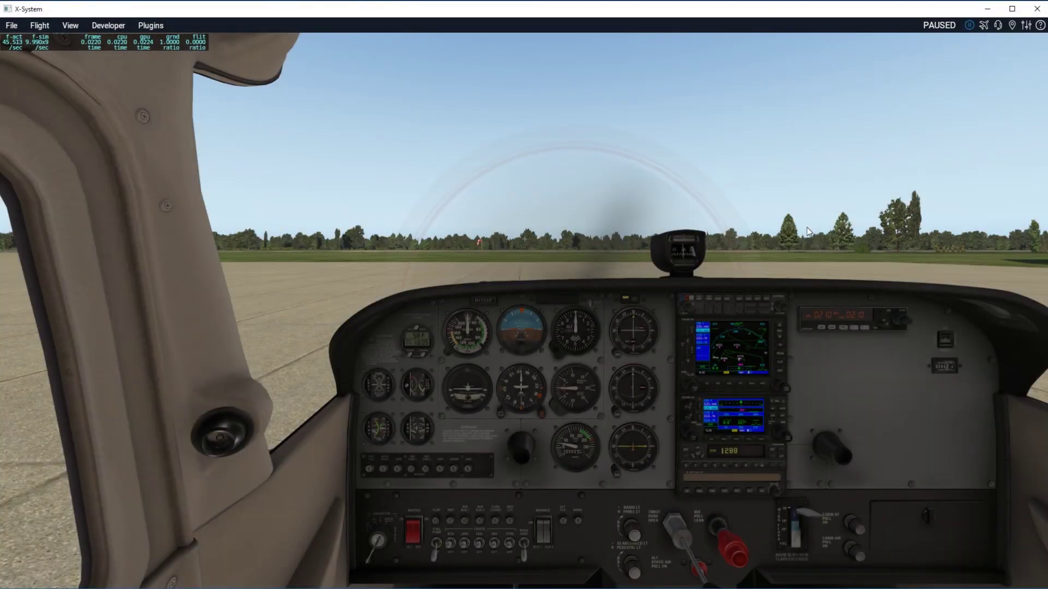
Step: Hide the instrument panel and switch to an outside view over the airport and runway 33
key(shift+3)
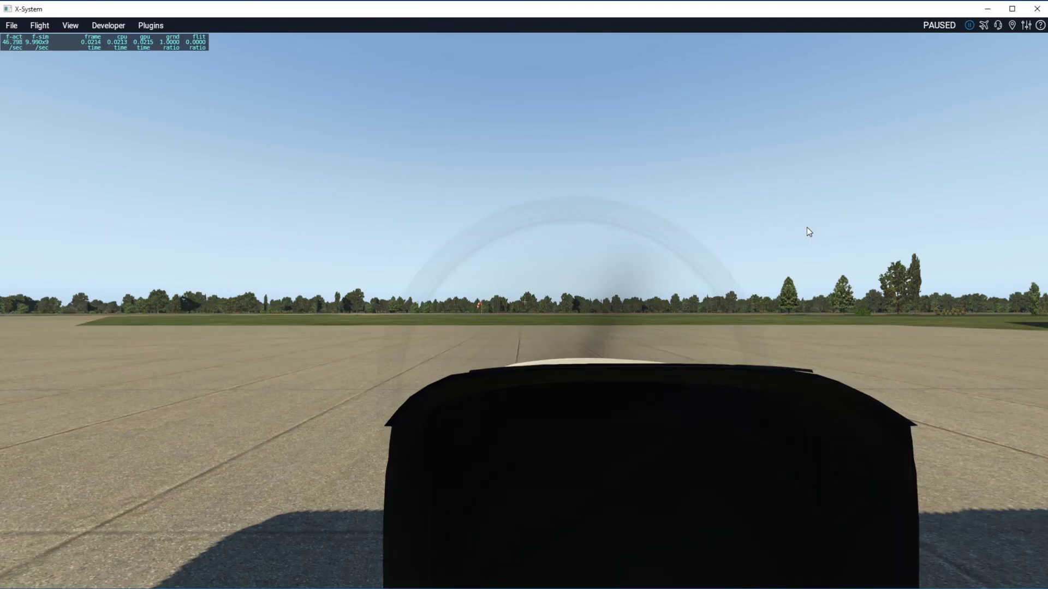
key(shift+8)
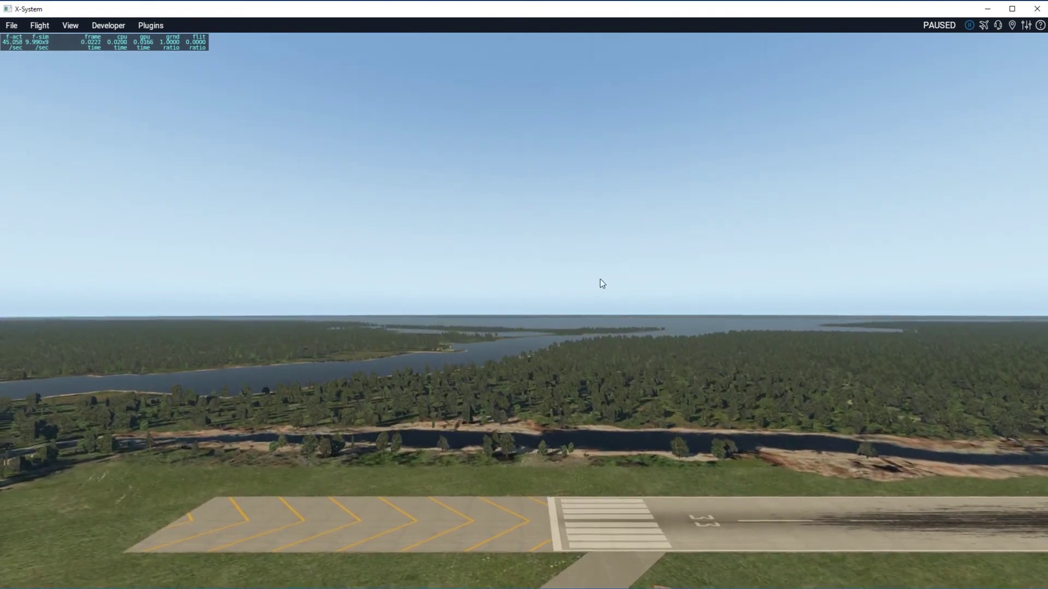